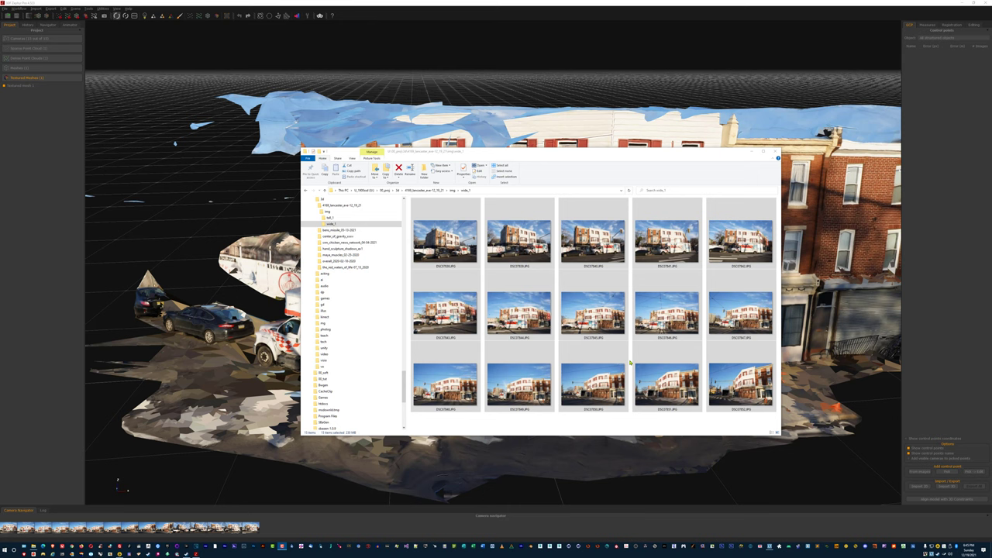
Select only the first DSC street-corner photo in the img folder.
{"action": "left_click", "coordinate": [471, 264]}
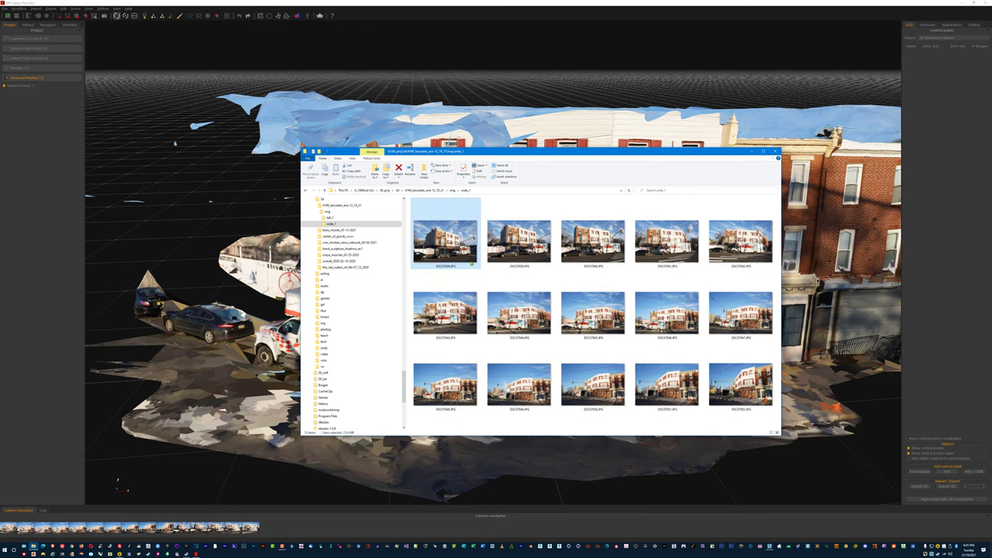
View the first photo full-size in ACDSee, then browse later shots of the building and U-Haul truck.
{"action": "double_click", "coordinate": [471, 265]}
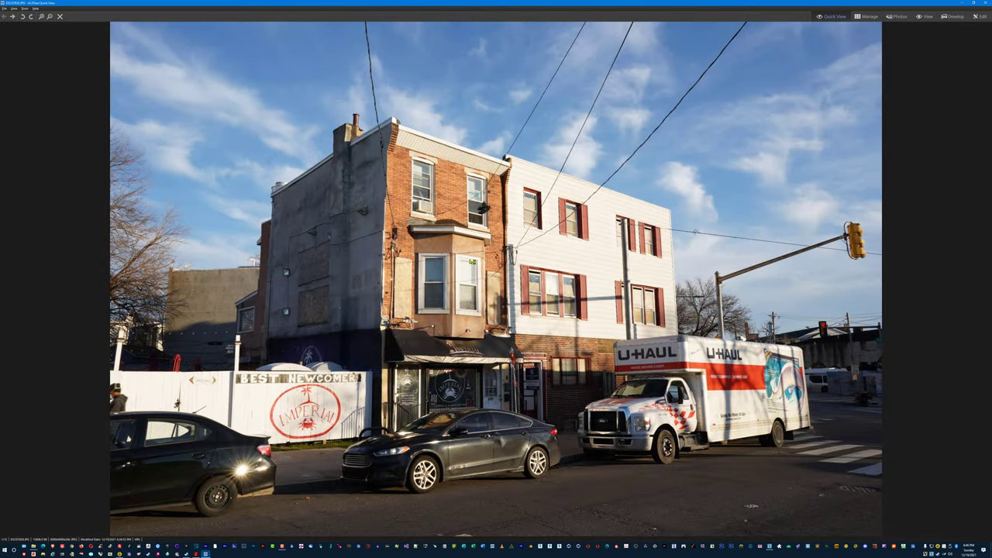
{"action": "key", "text": "Right"}
{"action": "key", "text": "Right"}
{"action": "key", "text": "Right"}
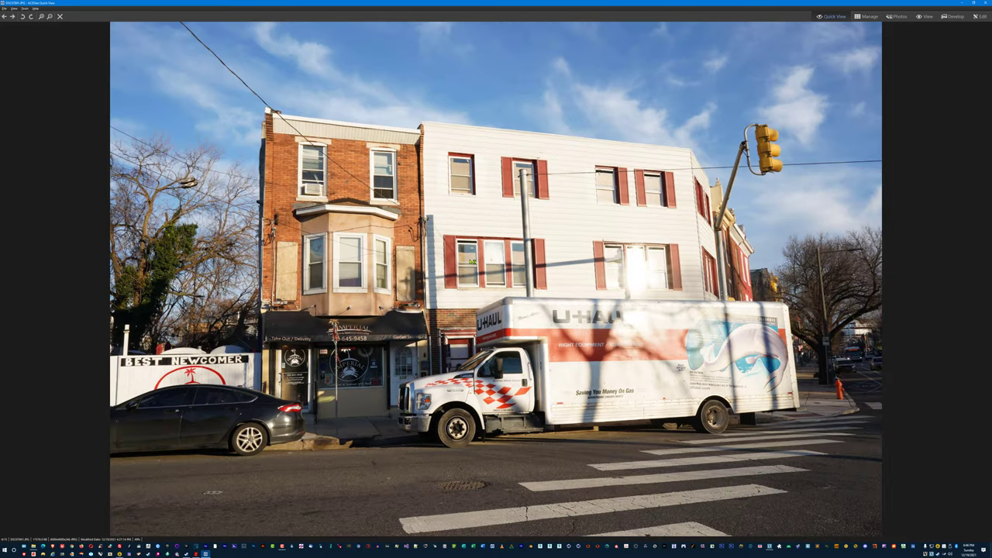
{"action": "key", "text": "Right"}
{"action": "key", "text": "Right"}
{"action": "key", "text": "Right"}
{"action": "key", "text": "Right"}
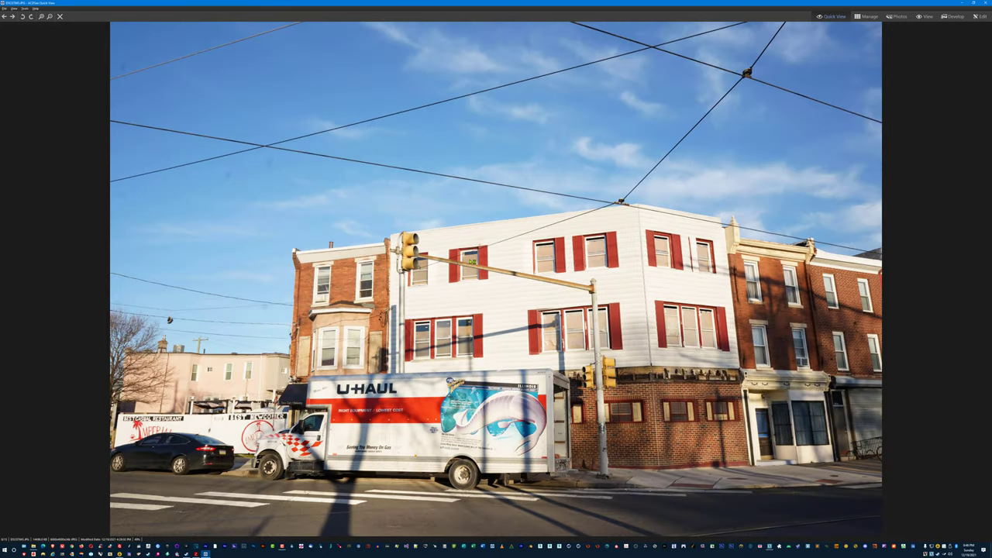
{"action": "key", "text": "Right"}
{"action": "key", "text": "Right"}
{"action": "key", "text": "Right"}
{"action": "key", "text": "Right"}
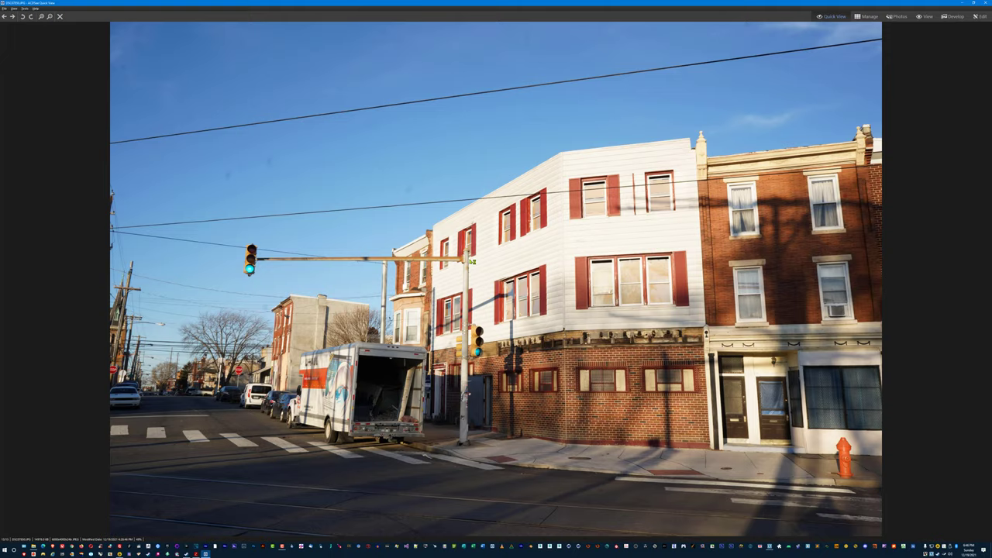
{"action": "key", "text": "Right"}
{"action": "key", "text": "Right"}
{"action": "key", "text": "Right"}
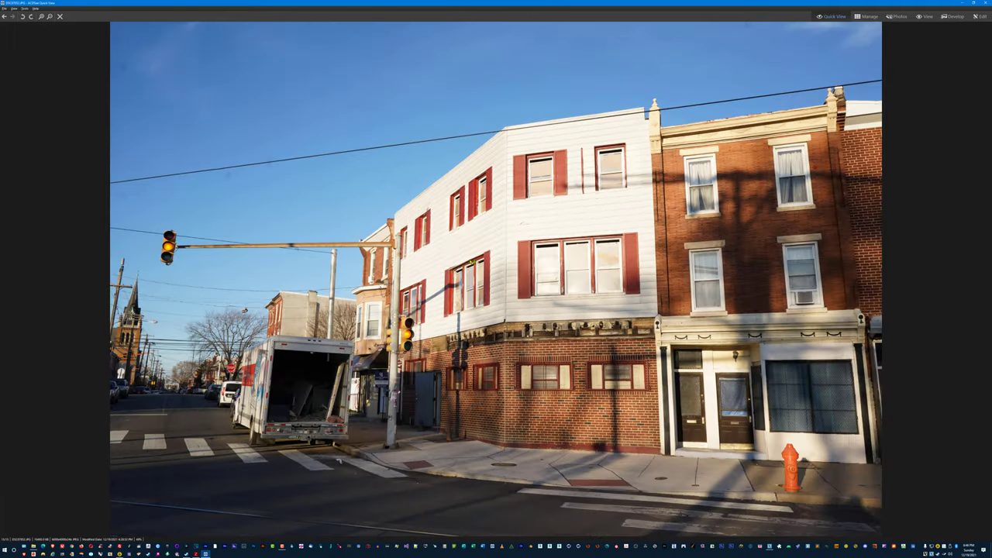
{"action": "key", "text": "Right"}
{"action": "key", "text": "Right"}
{"action": "key", "text": "Right"}
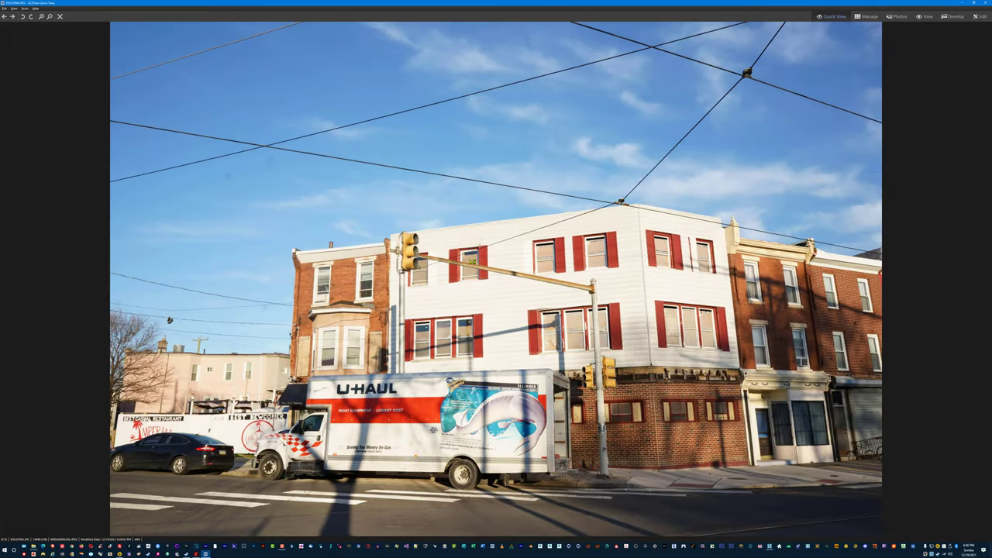